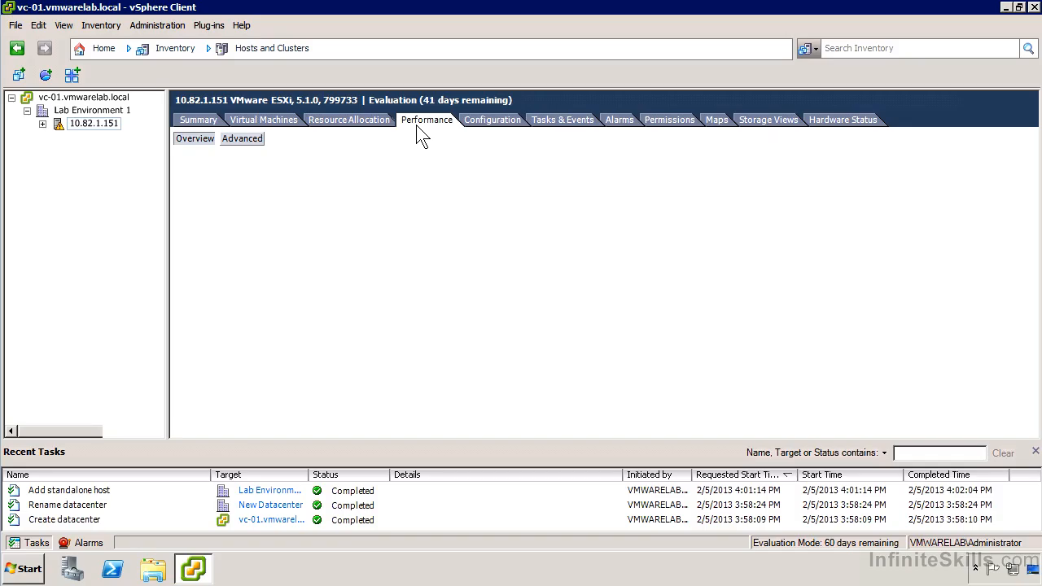
# Step: Browse the host's Configuration networking view and its Tasks & Events tab
pyautogui.click(484, 124)
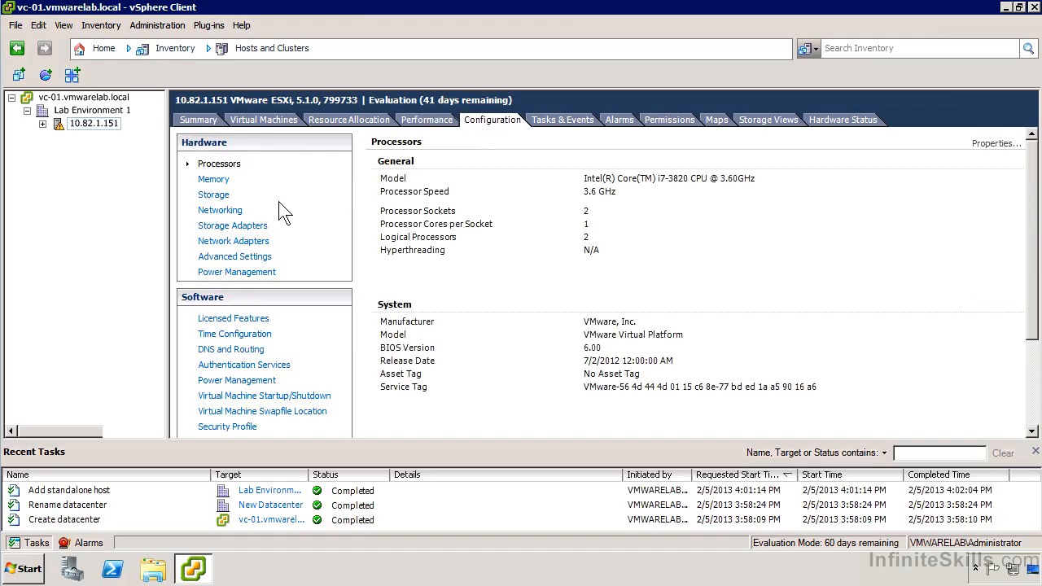
pyautogui.click(236, 212)
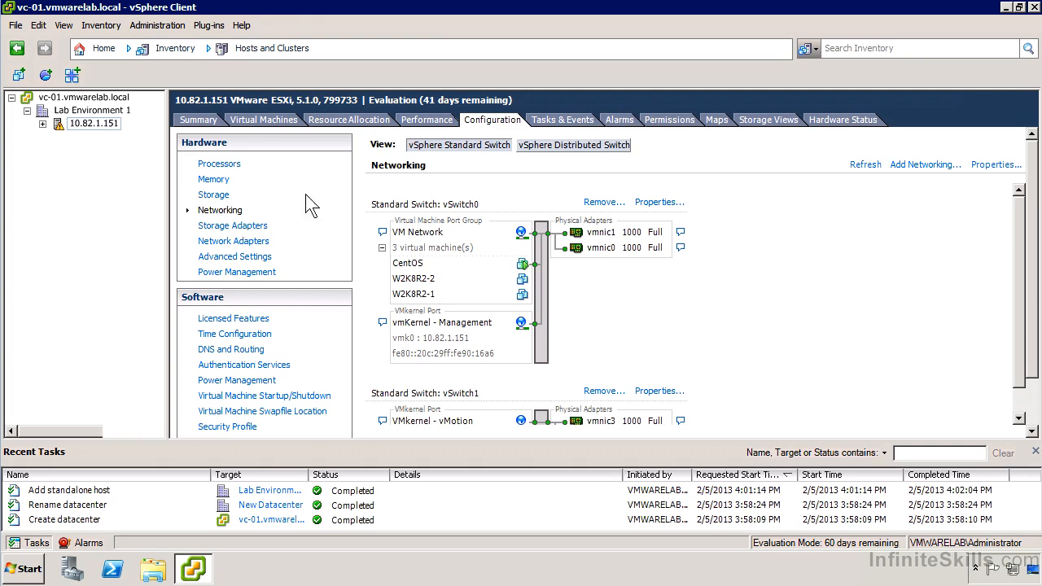
pyautogui.click(561, 122)
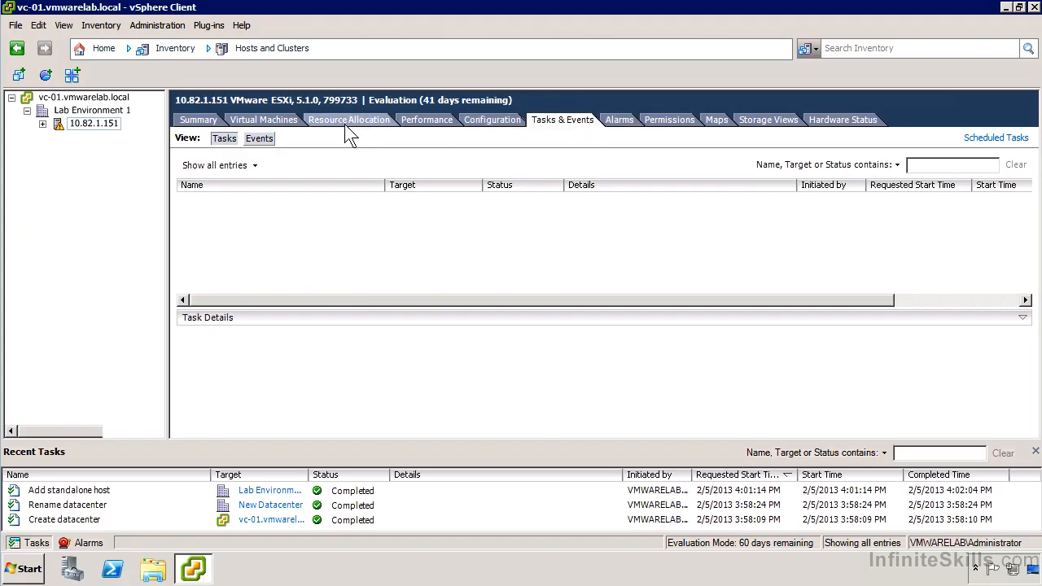
# Step: Open the vCenter Server Settings from Home and go to the Statistics page
pyautogui.click(101, 48)
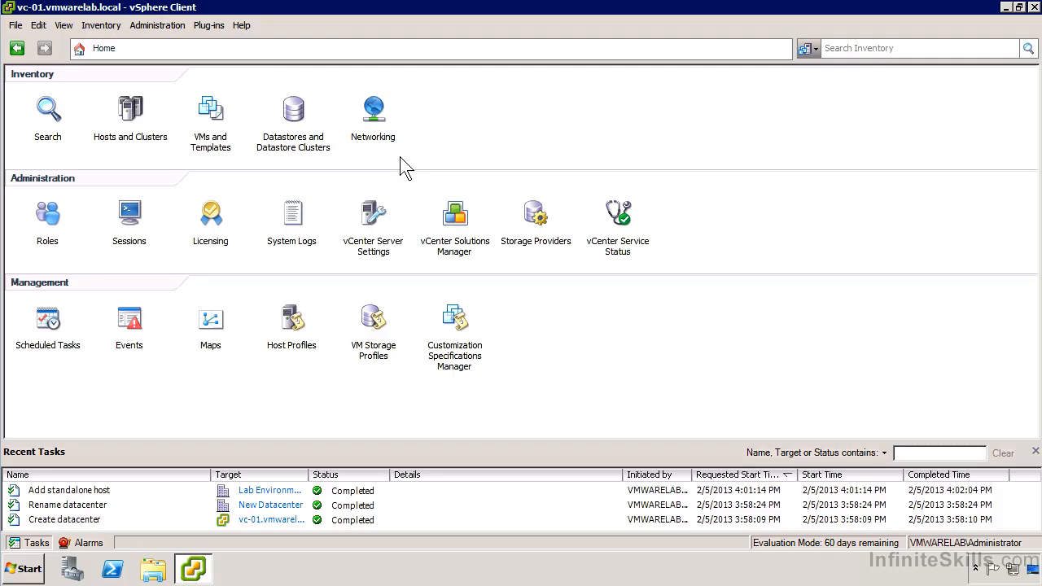
pyautogui.click(376, 225)
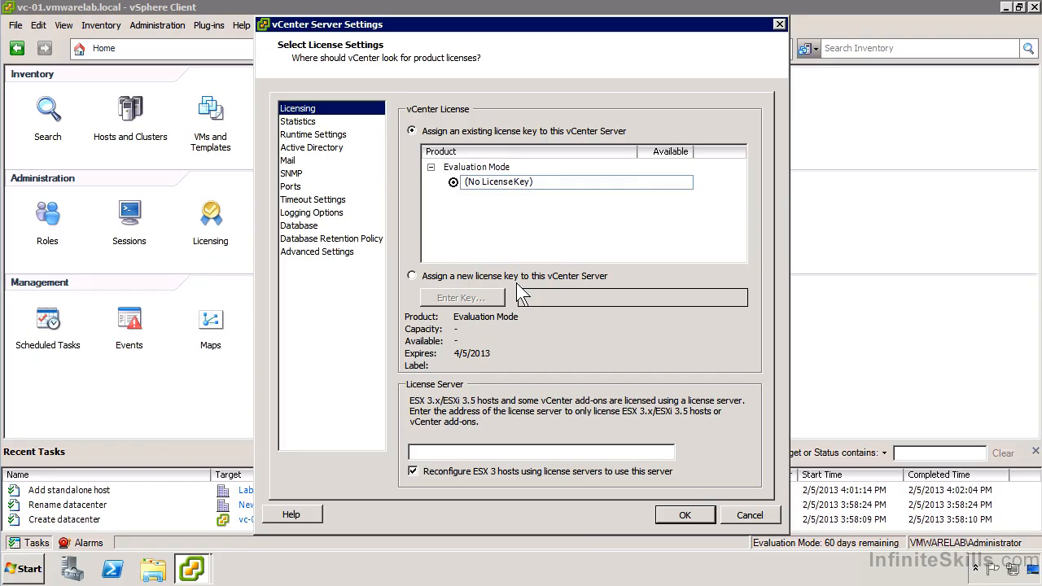
pyautogui.click(327, 122)
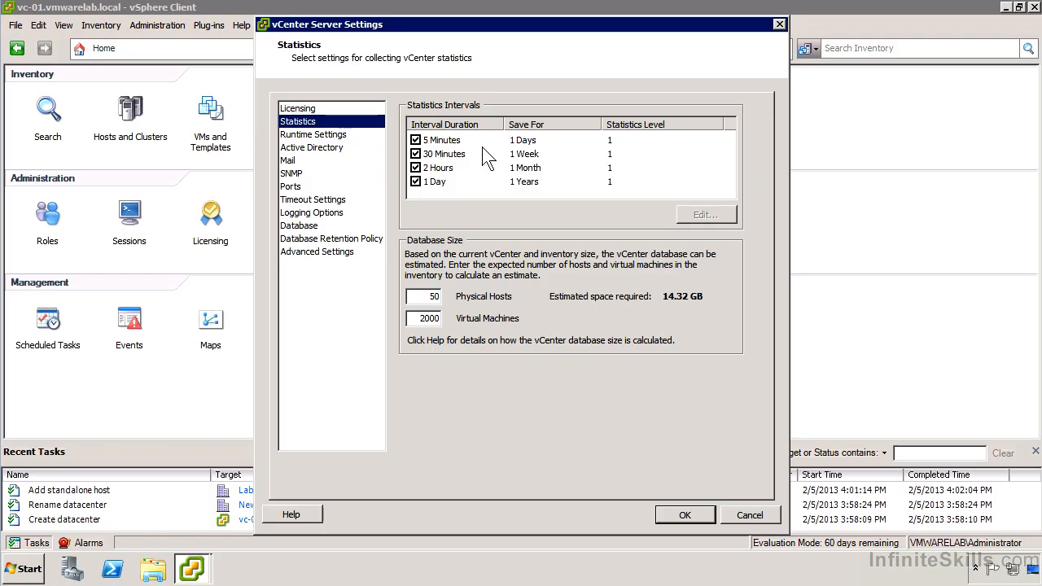
# Step: Edit the 5-minute statistics interval and set its statistics level to Level 4
pyautogui.click(610, 142)
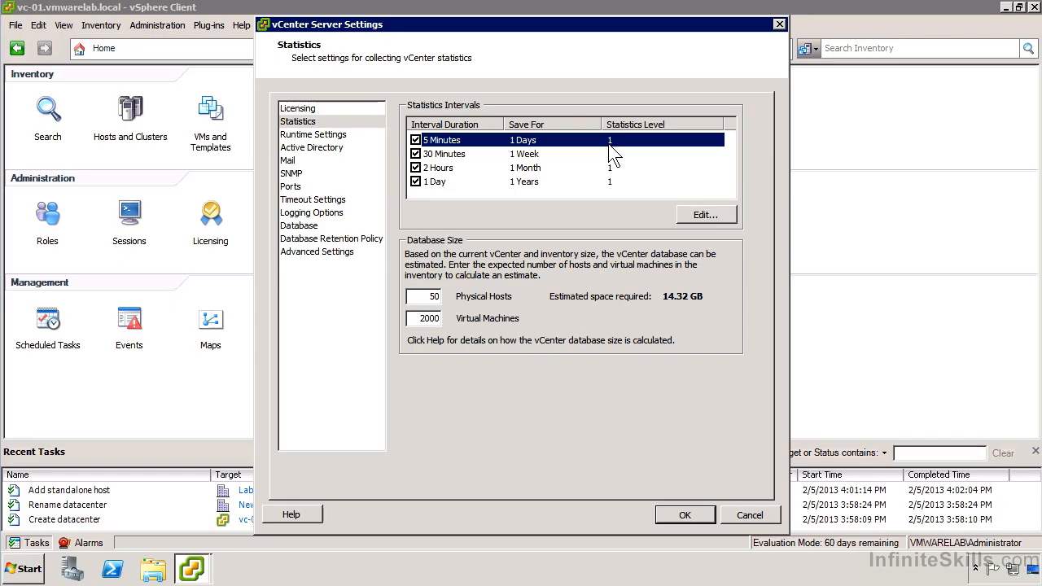
pyautogui.click(704, 214)
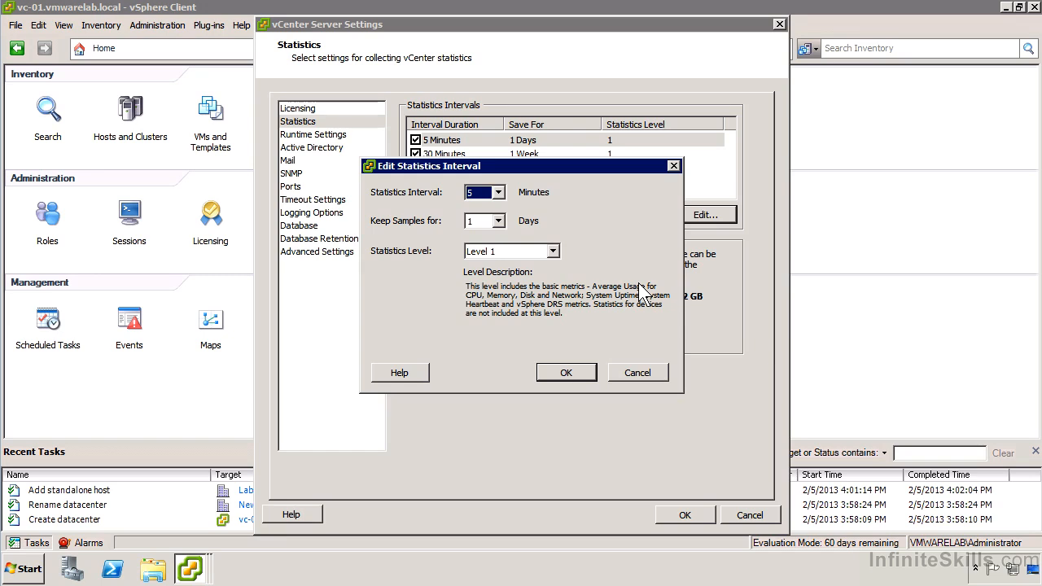
pyautogui.click(553, 251)
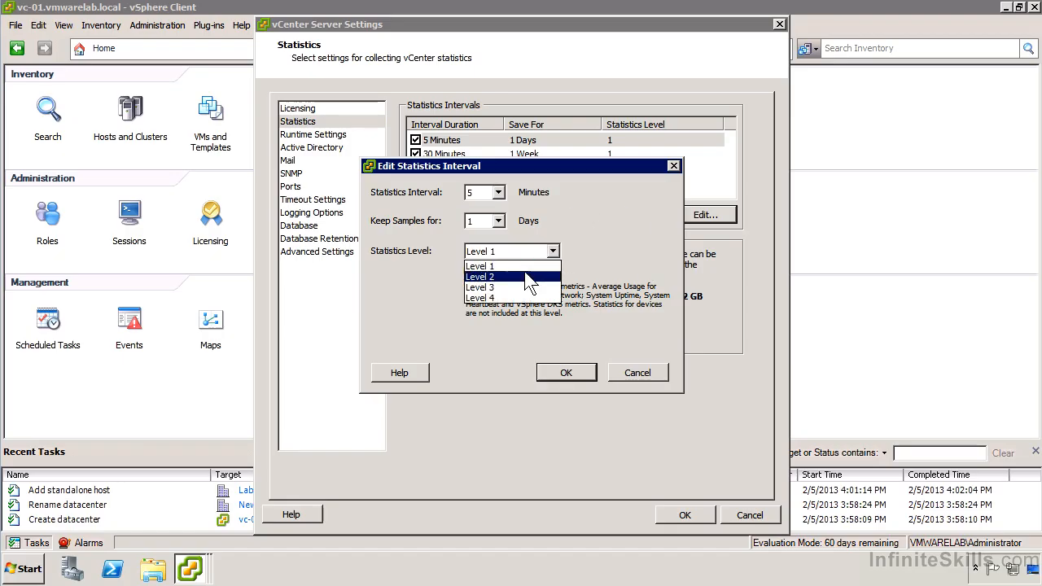
pyautogui.click(529, 277)
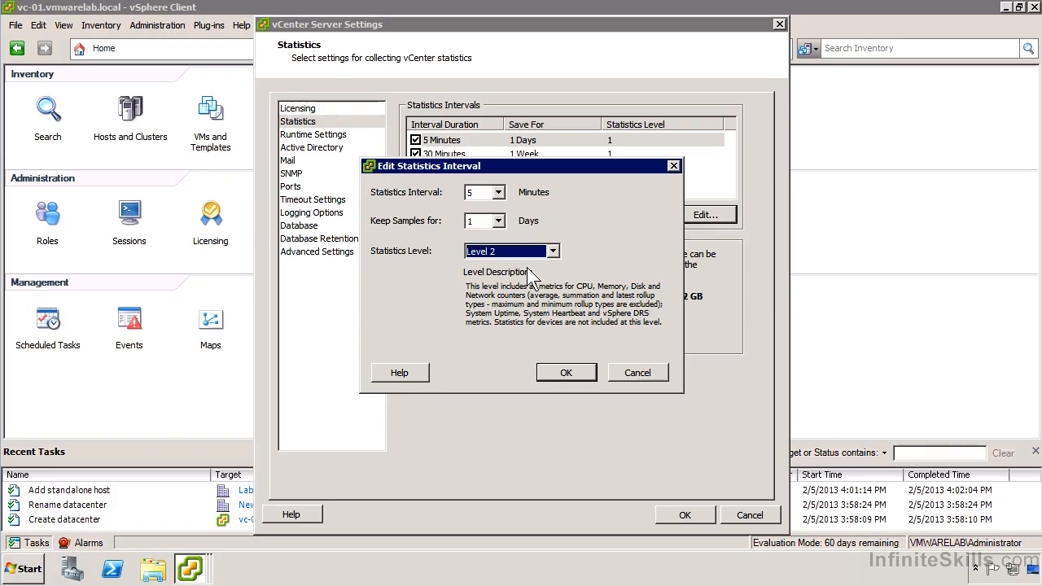
pyautogui.click(544, 251)
pyautogui.click(537, 288)
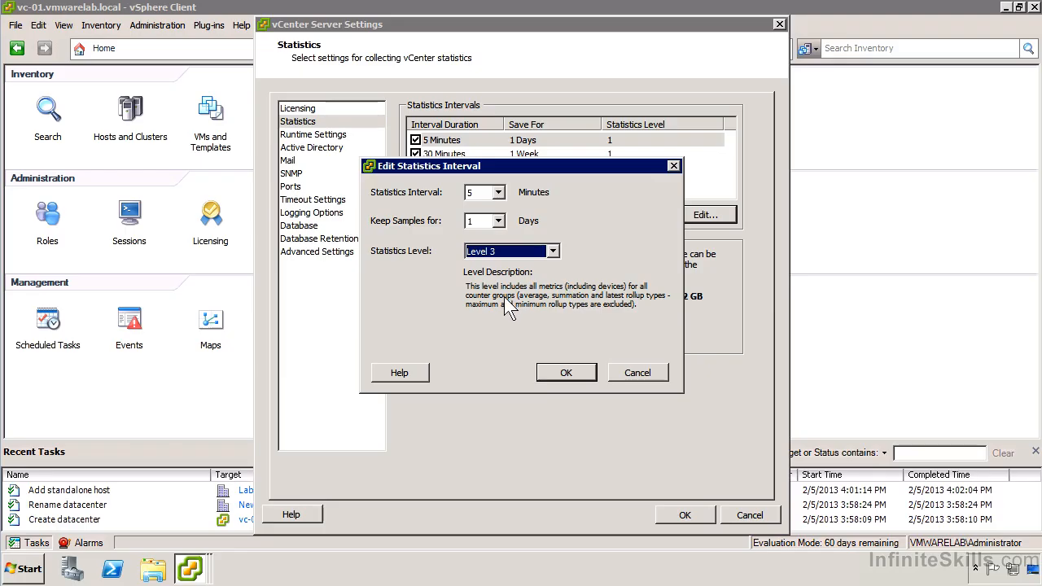
pyautogui.click(535, 251)
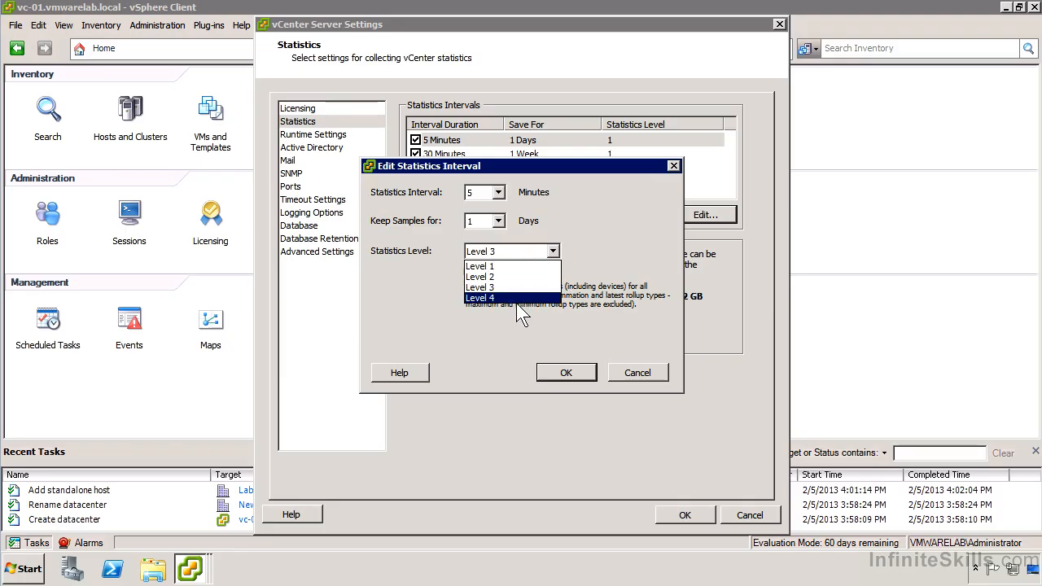
pyautogui.click(516, 299)
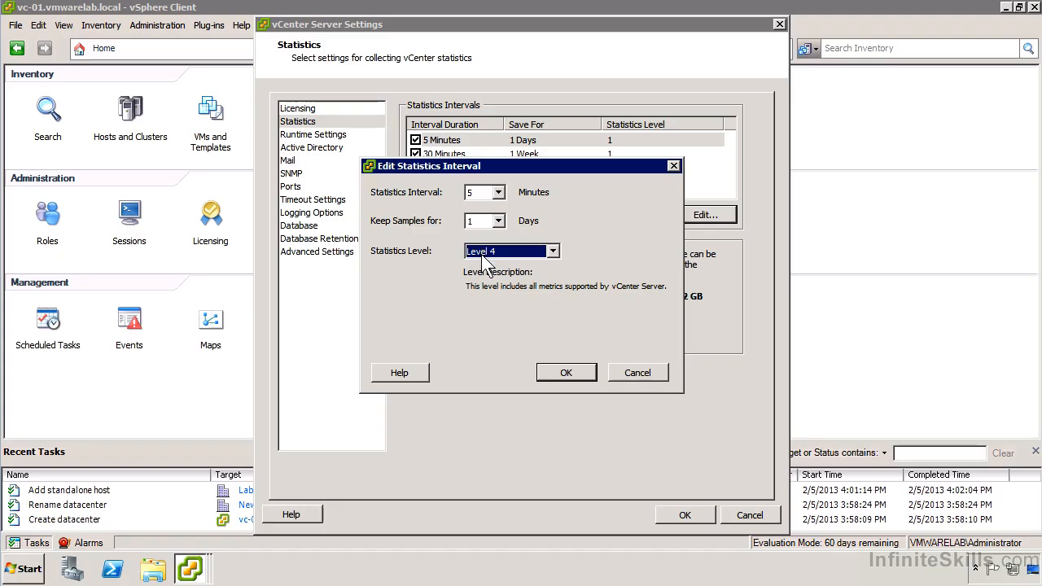
# Step: Change that interval to 1 minute with samples kept for 5 days, and apply the edit
pyautogui.click(499, 193)
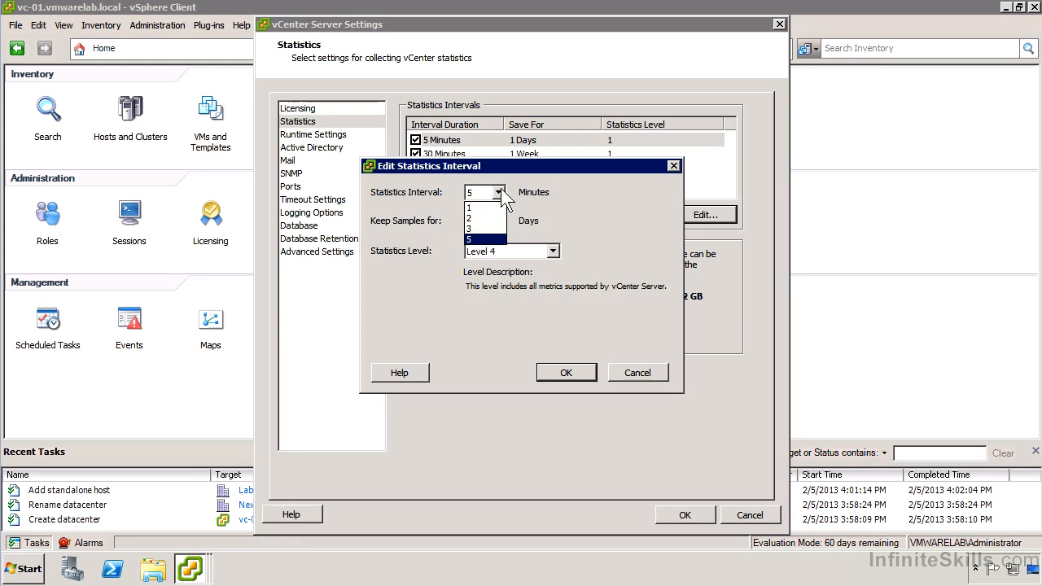
pyautogui.click(487, 208)
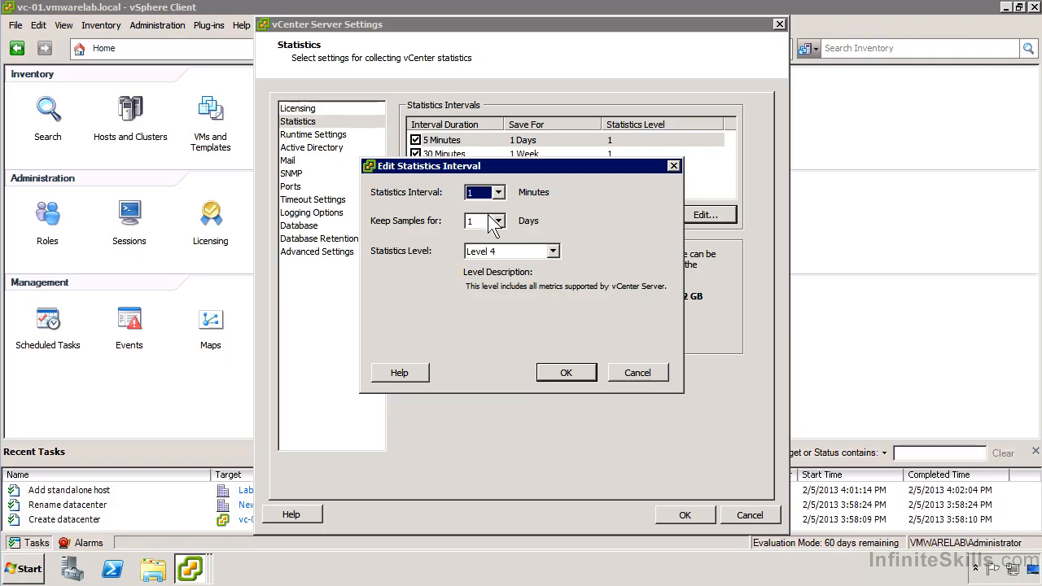
pyautogui.click(499, 221)
pyautogui.click(495, 279)
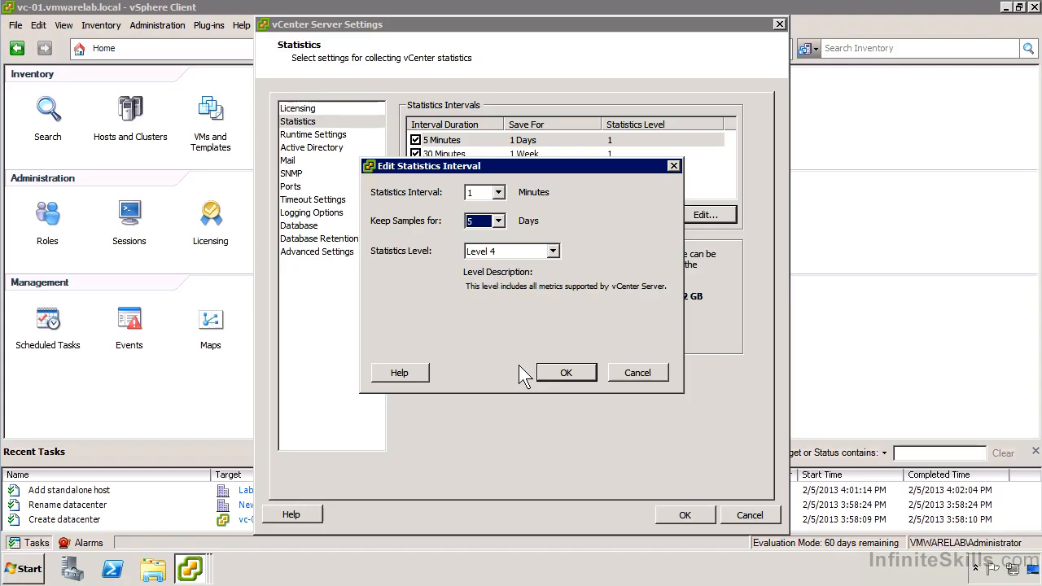
pyautogui.click(562, 373)
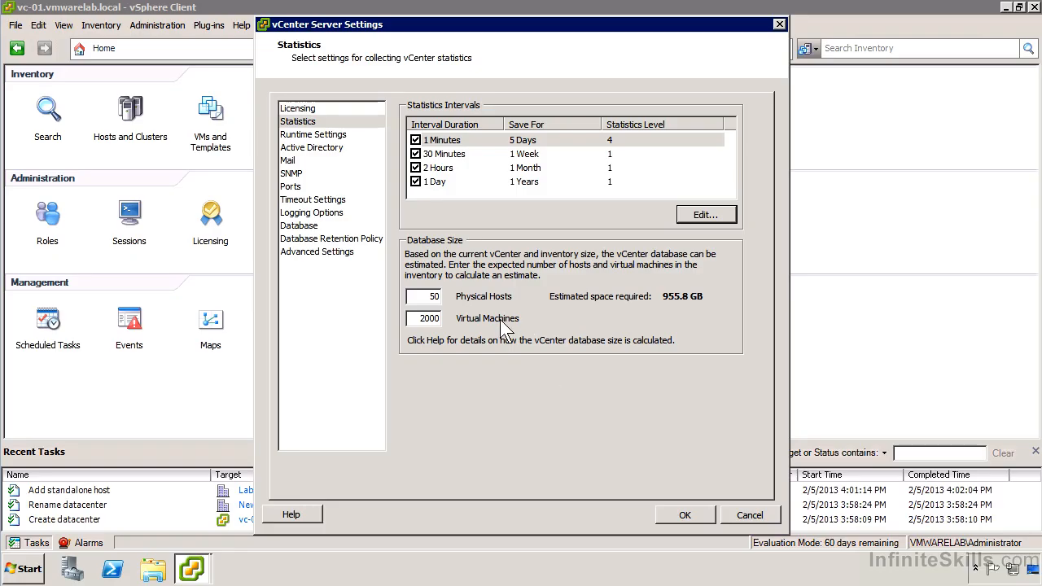
# Step: Set the database size estimate to 1 physical host and 3 virtual machines
pyautogui.moveTo(418, 298); pyautogui.dragTo(454, 300)
pyautogui.write('1')
pyautogui.doubleClick(431, 323)
pyautogui.write('3')
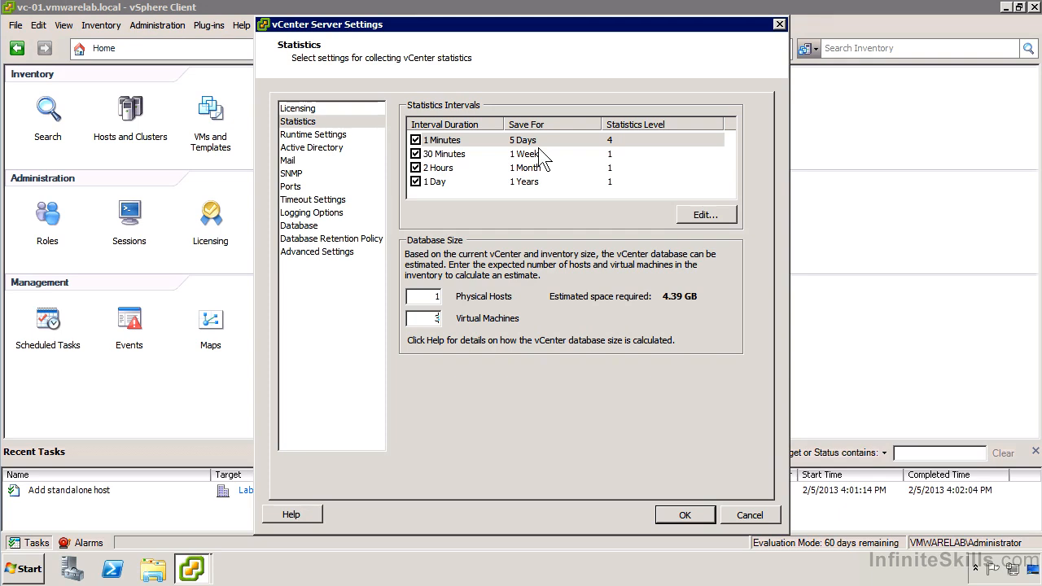
# Step: Uncheck and re-check all four statistics intervals
pyautogui.doubleClick(544, 146)
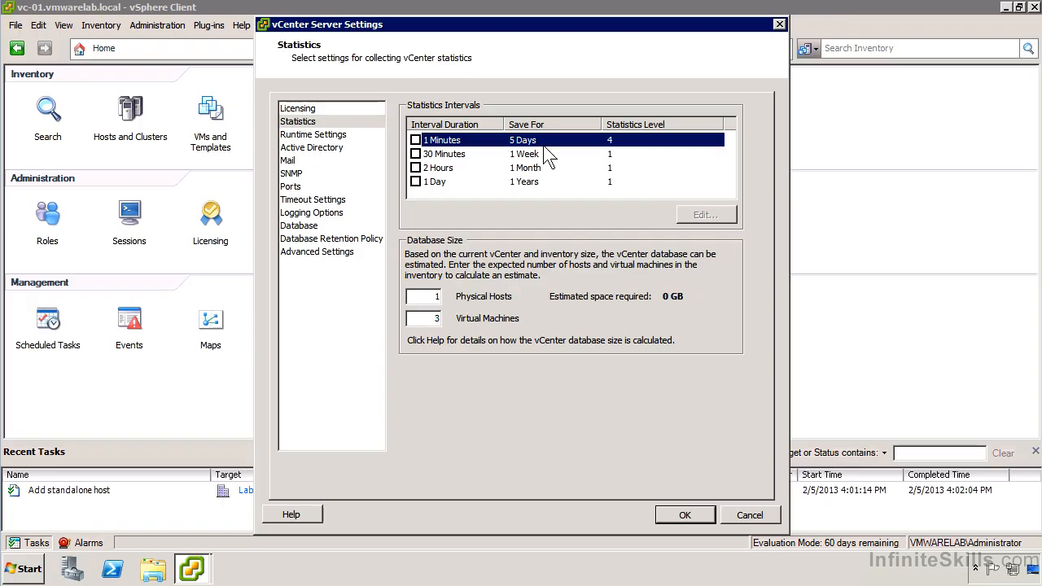
pyautogui.click(415, 141)
pyautogui.click(415, 154)
pyautogui.click(415, 168)
pyautogui.click(415, 181)
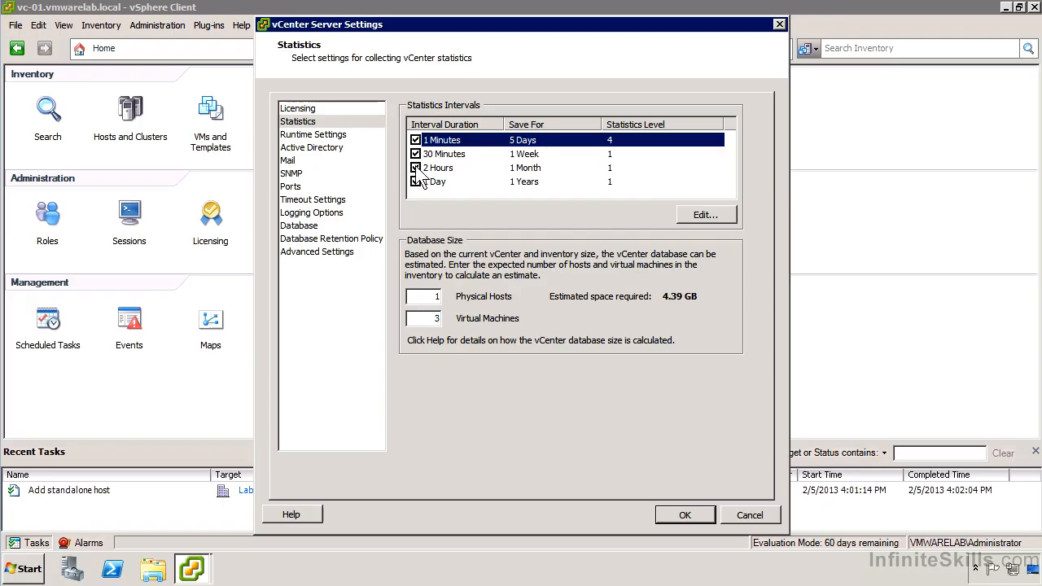
# Step: Set the first statistics interval to 5 minutes, keeping samples for 1 day at Level 2
pyautogui.click(703, 212)
pyautogui.click(497, 220)
pyautogui.click(479, 236)
pyautogui.click(496, 193)
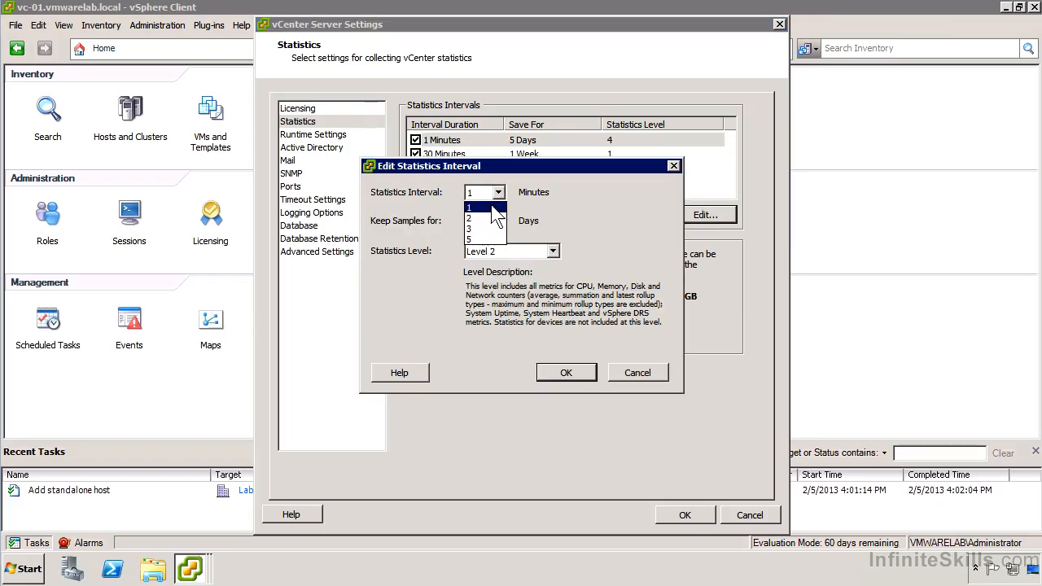
pyautogui.click(480, 248)
pyautogui.click(575, 374)
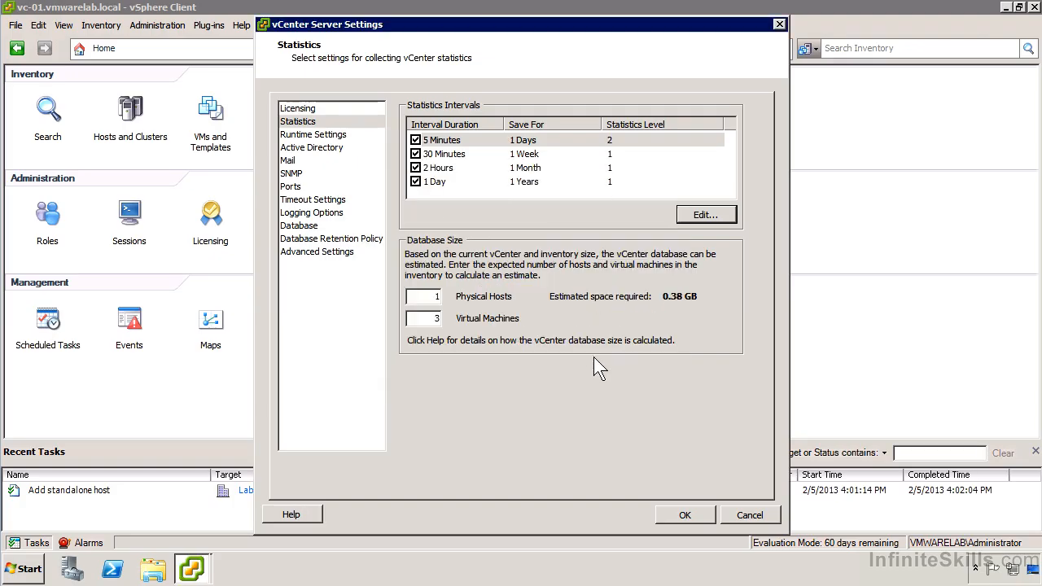
# Step: Try to set the 30-minute interval's statistics level to Level 3
pyautogui.click(607, 154)
pyautogui.click(716, 215)
pyautogui.click(553, 252)
pyautogui.click(538, 289)
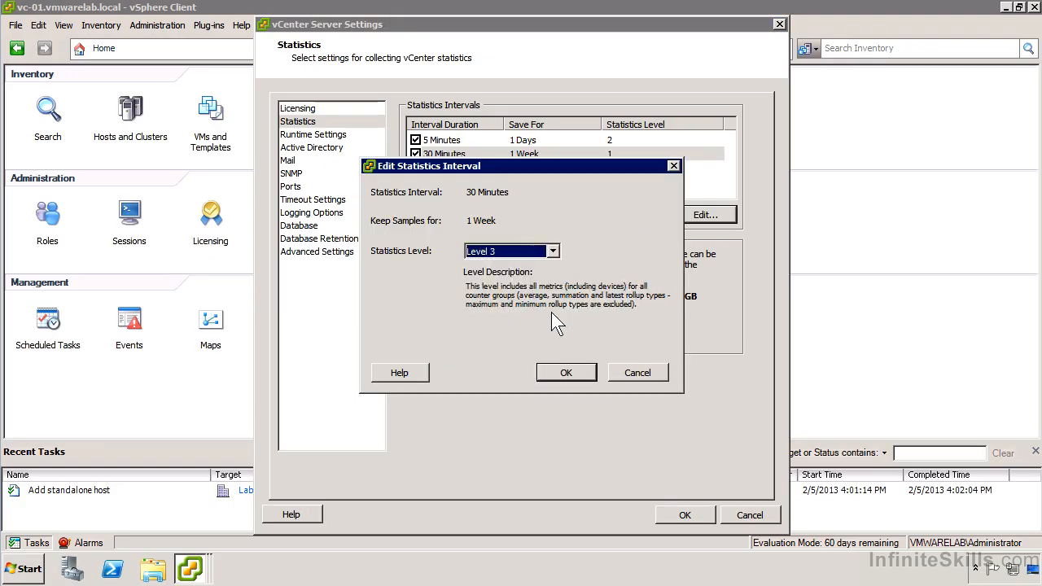
pyautogui.click(568, 373)
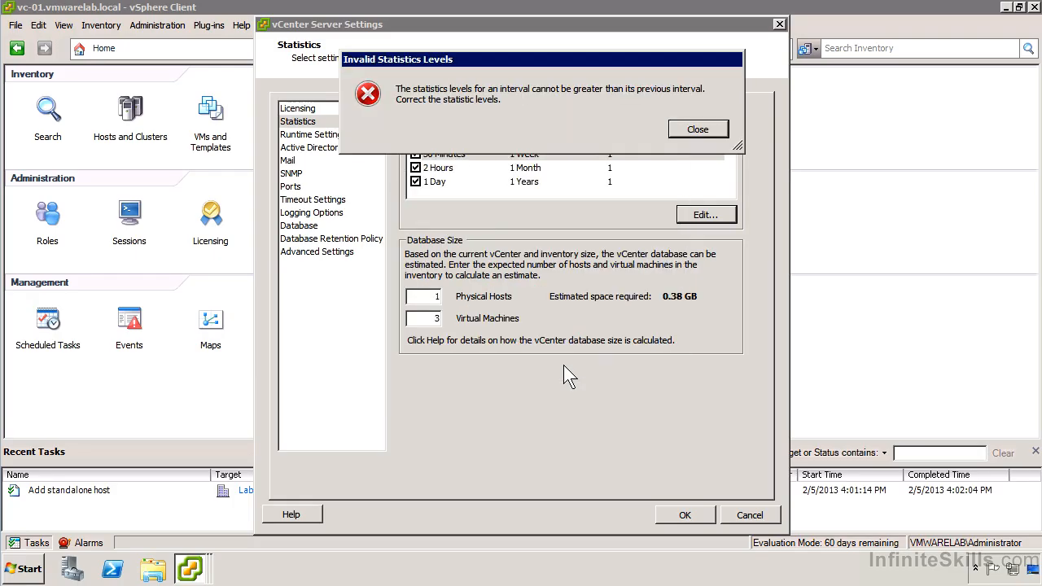
pyautogui.click(709, 132)
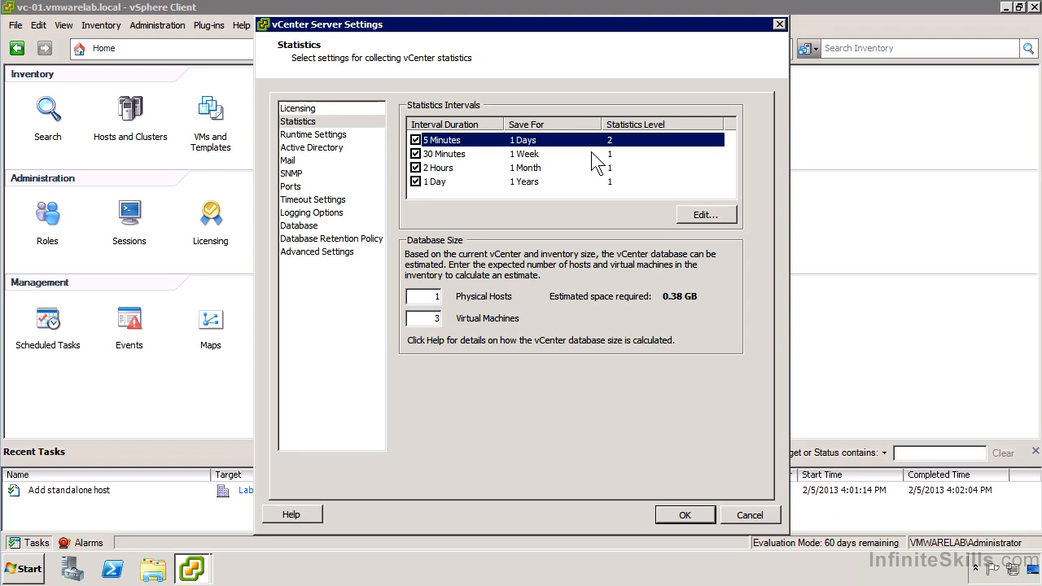
# Step: Set the 30-minute, 2-hour and 1-day statistics intervals to Level 2, keeping all four intervals enabled
pyautogui.click(418, 140)
pyautogui.click(418, 154)
pyautogui.click(418, 168)
pyautogui.click(416, 182)
pyautogui.click(416, 168)
pyautogui.click(416, 154)
pyautogui.click(416, 140)
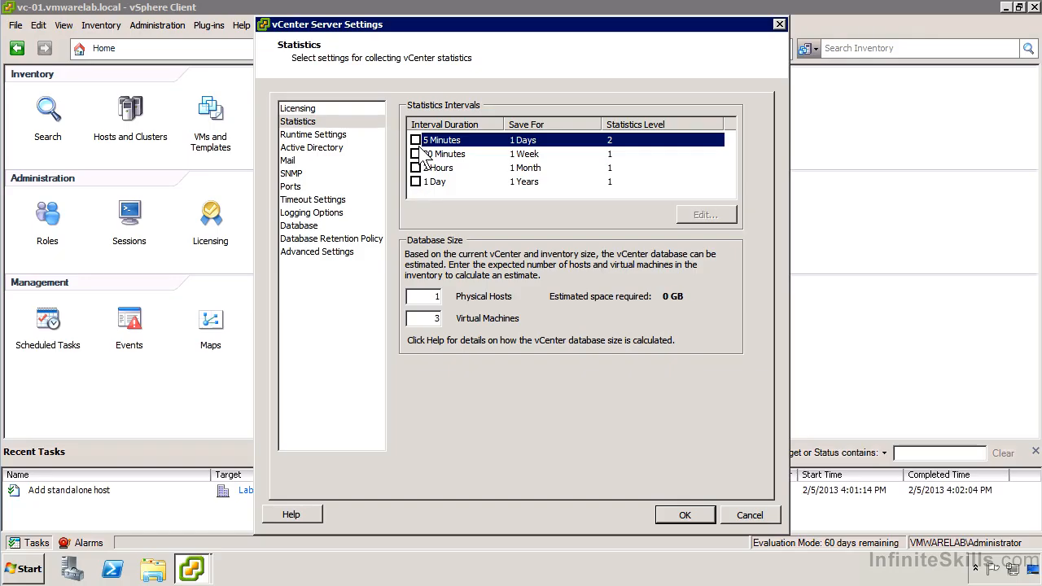
pyautogui.click(421, 143)
pyautogui.click(423, 153)
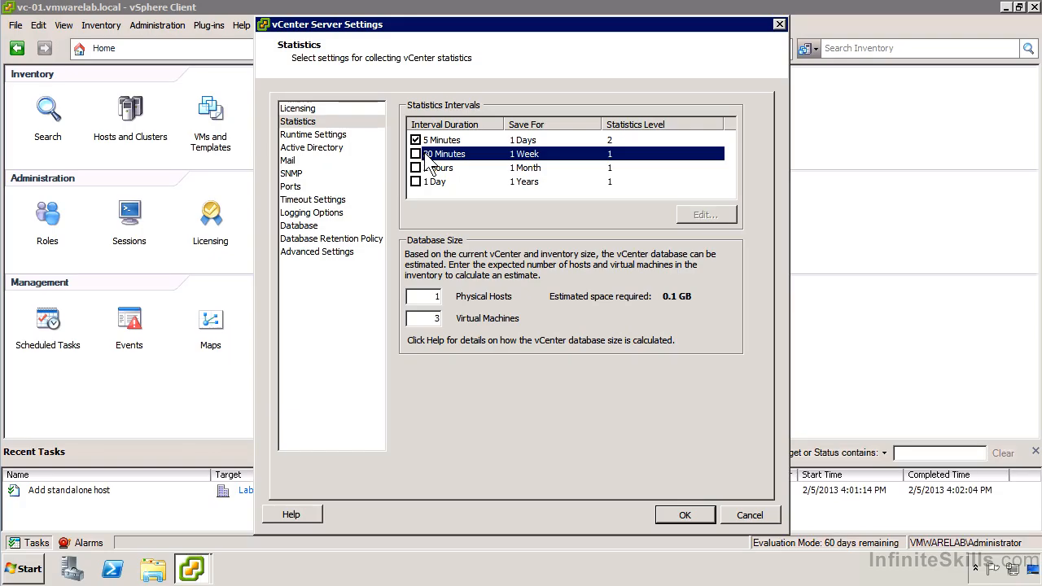
pyautogui.click(416, 154)
pyautogui.click(416, 168)
pyautogui.click(416, 181)
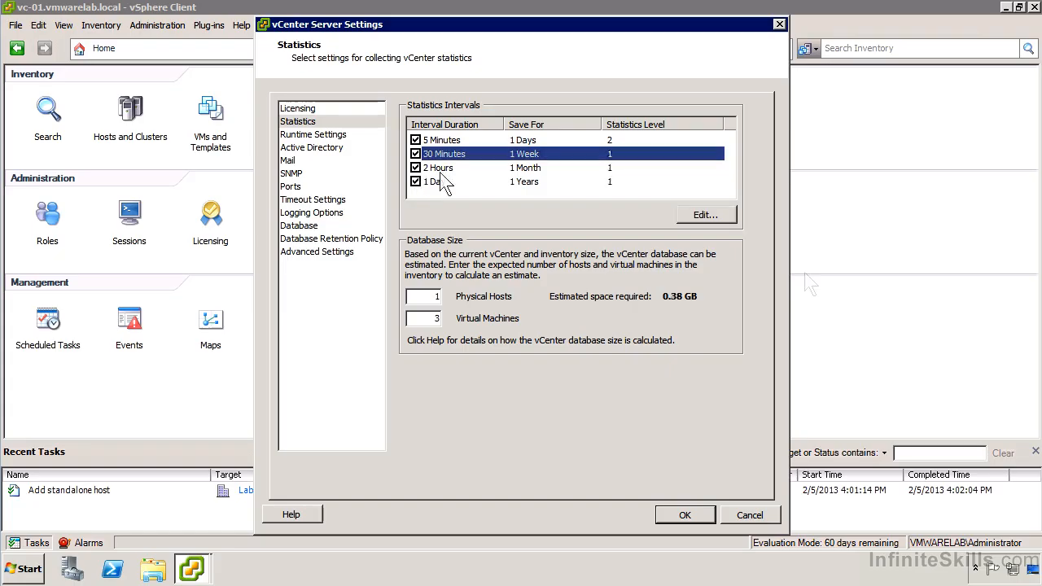
pyautogui.click(444, 181)
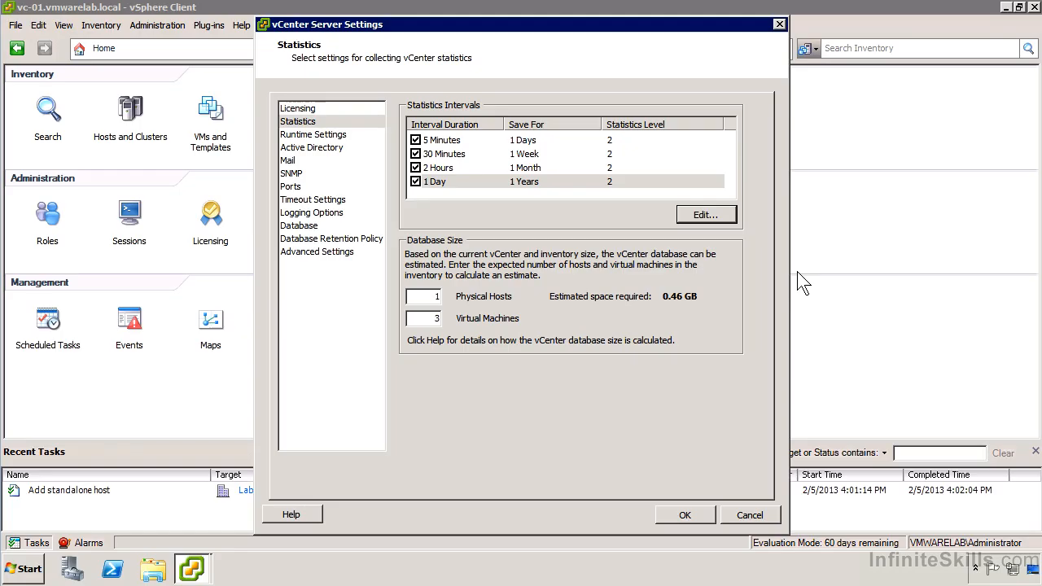
# Step: Set the Active Directory validation period to 5 minutes
pyautogui.click(332, 137)
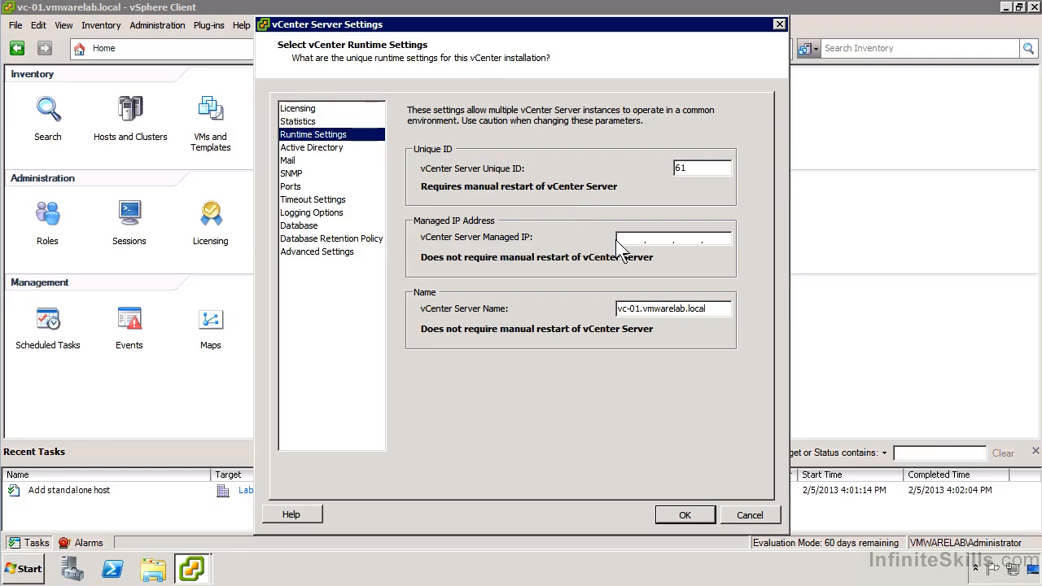
pyautogui.click(313, 148)
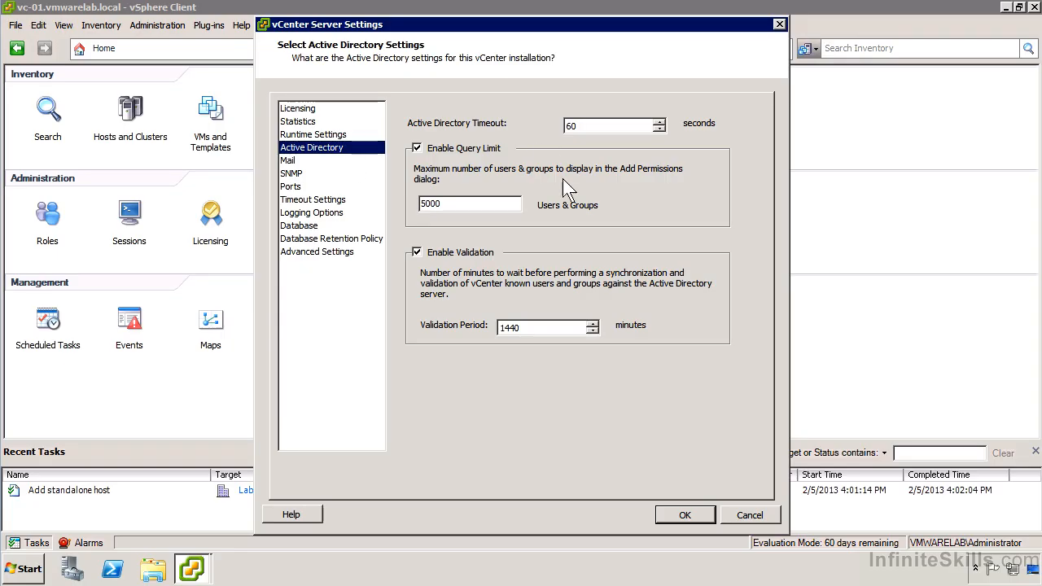
pyautogui.doubleClick(563, 319)
pyautogui.write('5')
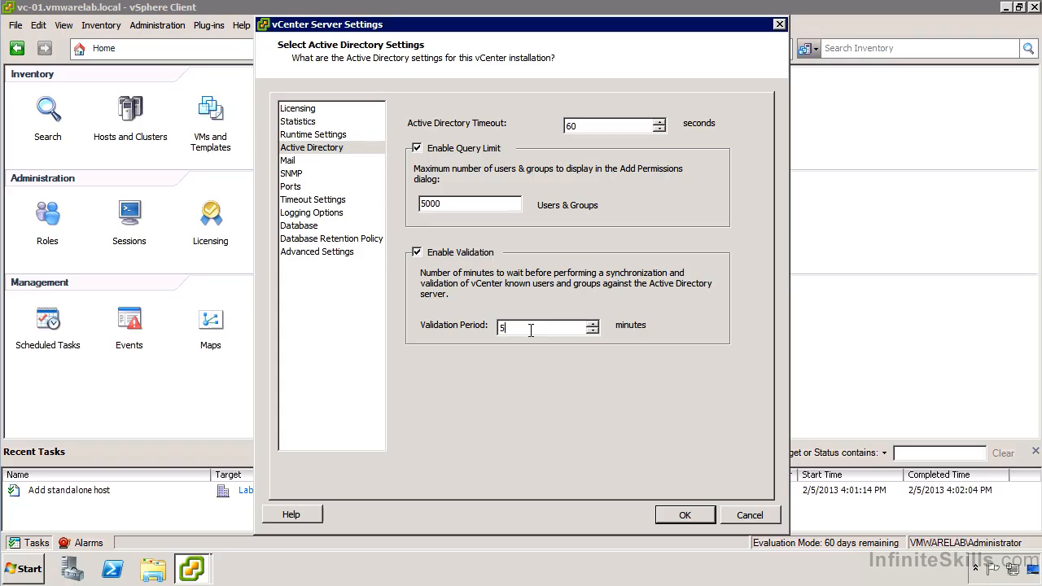
# Step: Browse the Mail, SNMP, Ports and Timeout Settings pages of the server settings
pyautogui.click(289, 162)
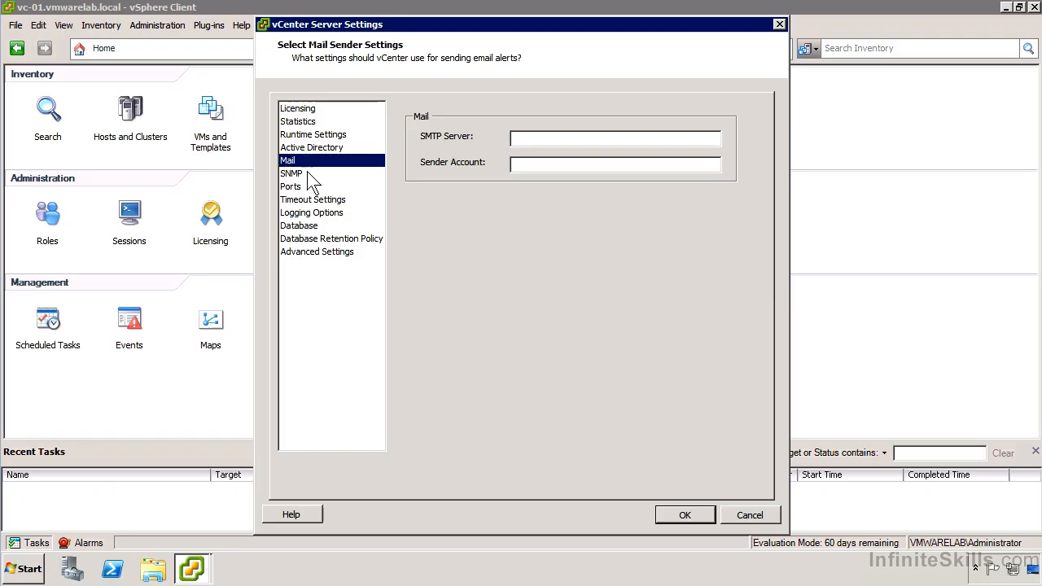
pyautogui.click(309, 175)
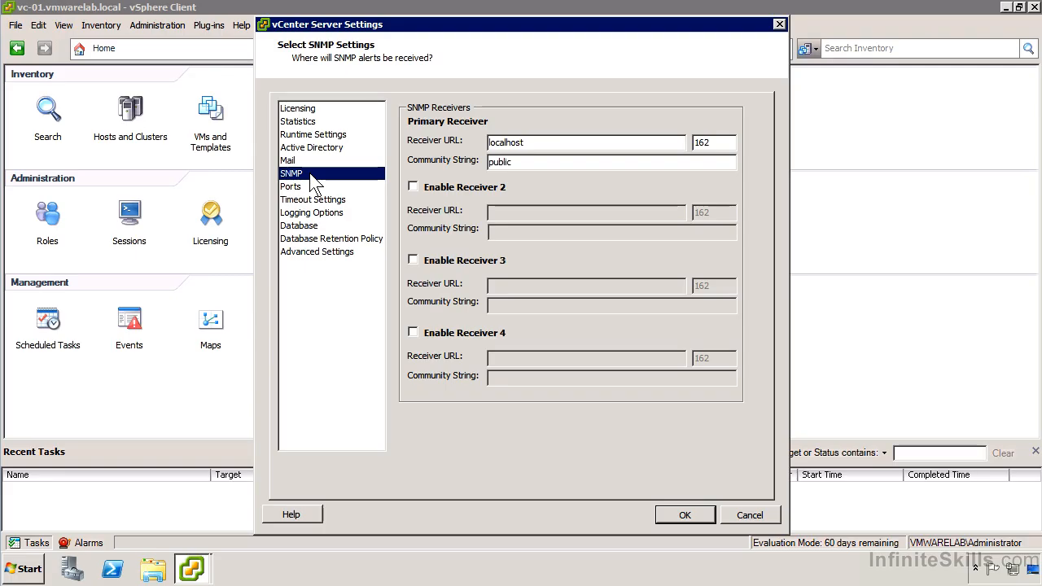
pyautogui.click(311, 187)
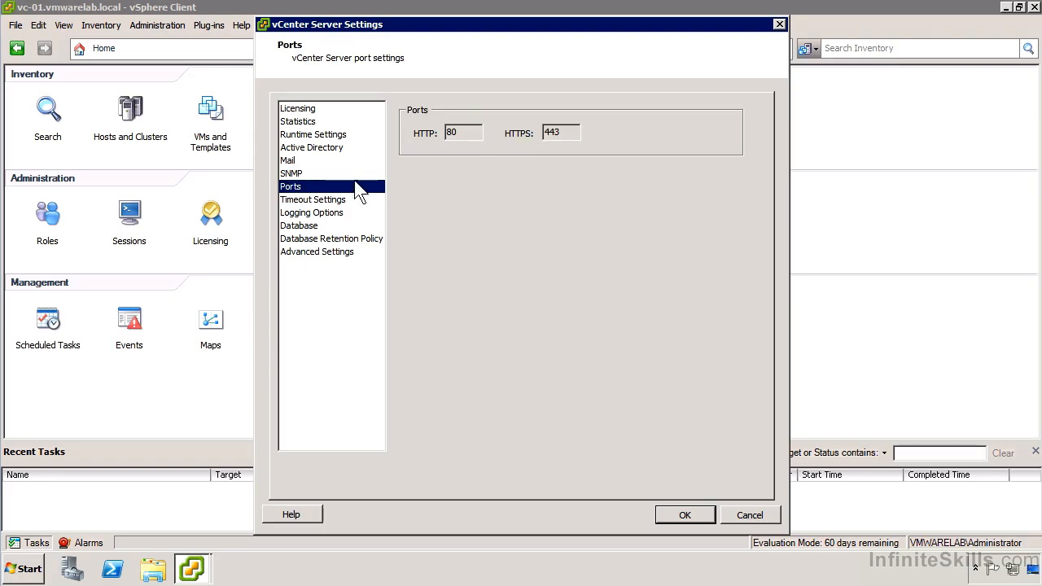
pyautogui.click(338, 204)
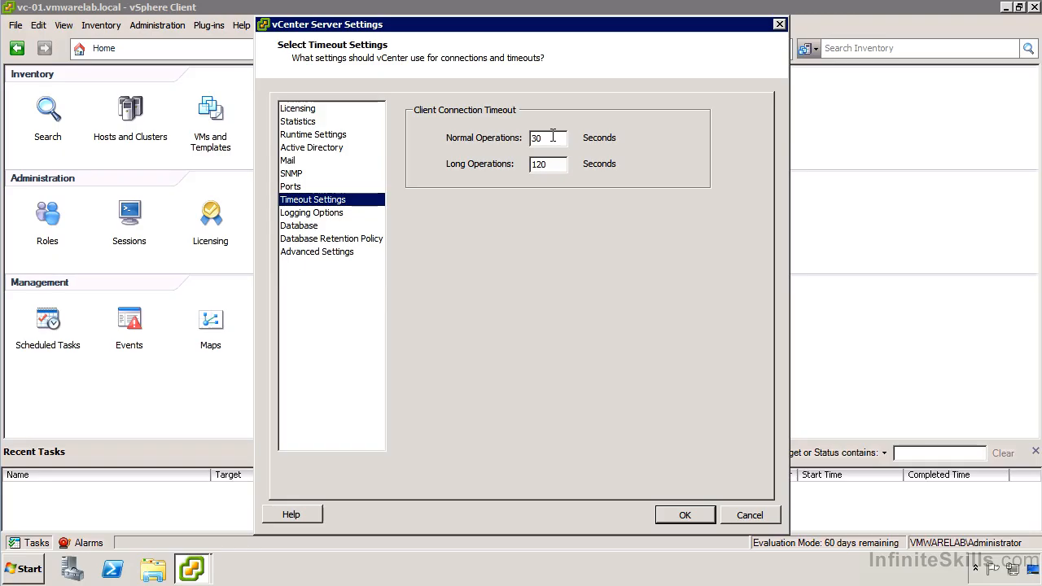
# Step: Set the client connection timeouts to 180 seconds for normal operations and 600 seconds for long operations
pyautogui.moveTo(553, 136); pyautogui.dragTo(496, 137)
pyautogui.write('180')
pyautogui.press('Tab')
pyautogui.write('60')
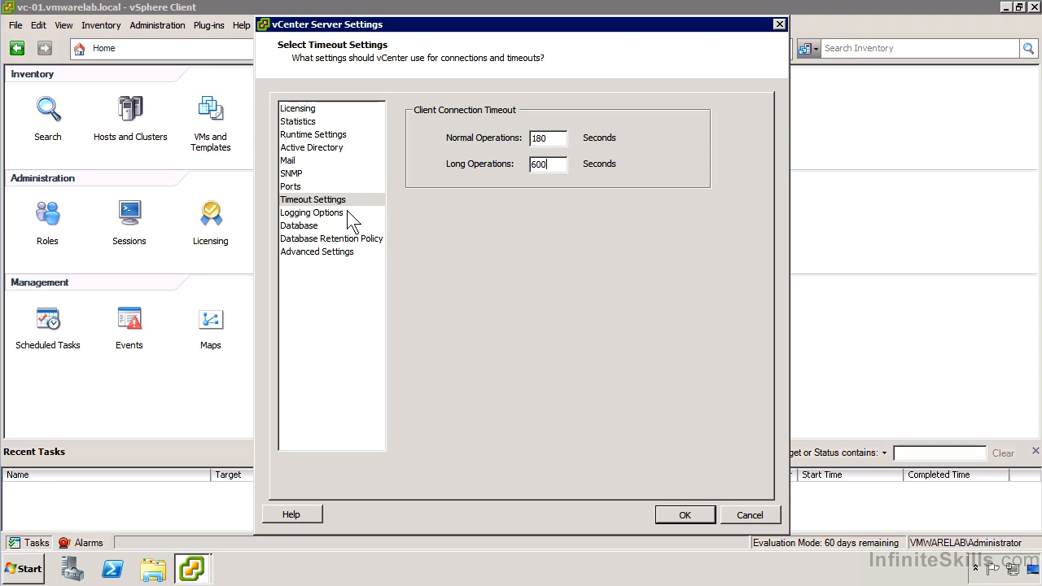
# Step: Review the available vCenter logging levels and the maximum database connections setting
pyautogui.click(348, 215)
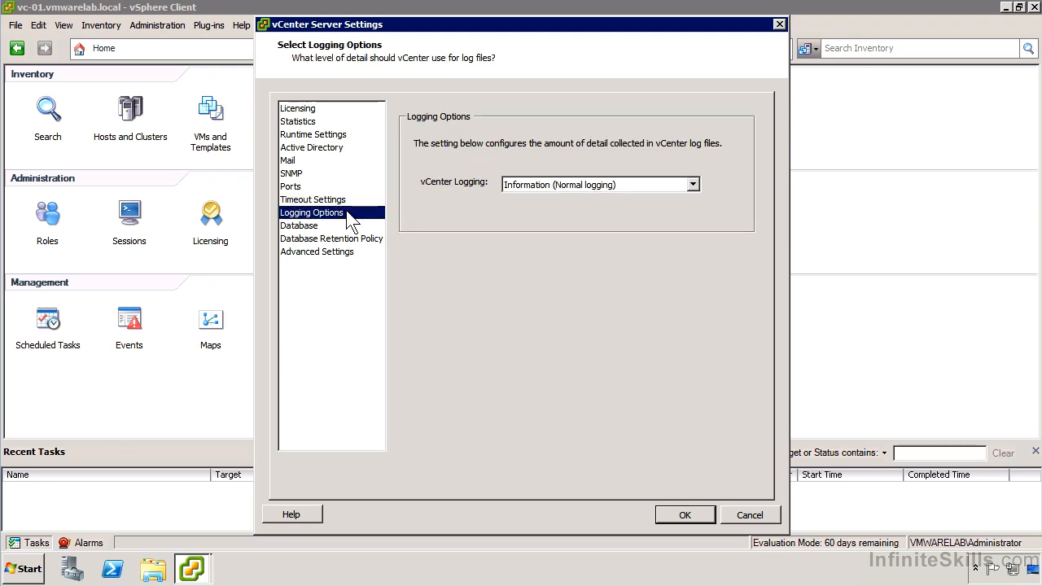
pyautogui.click(619, 184)
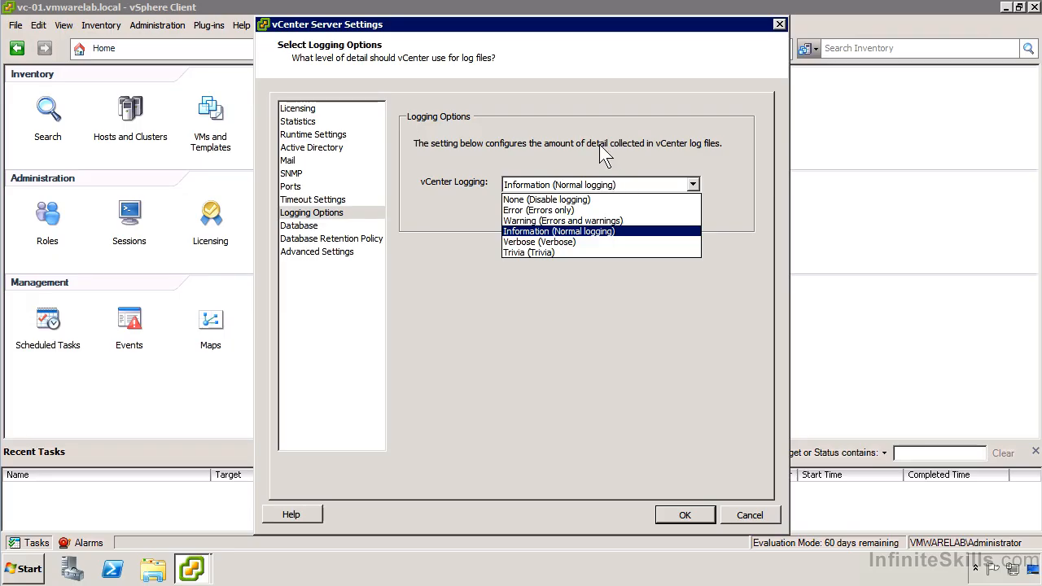
pyautogui.click(617, 184)
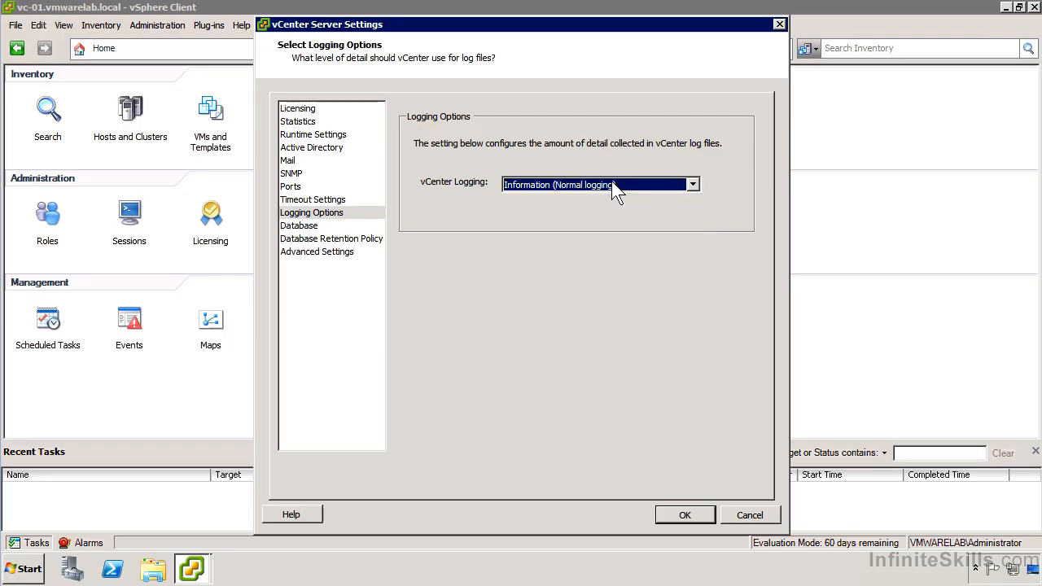
pyautogui.click(304, 228)
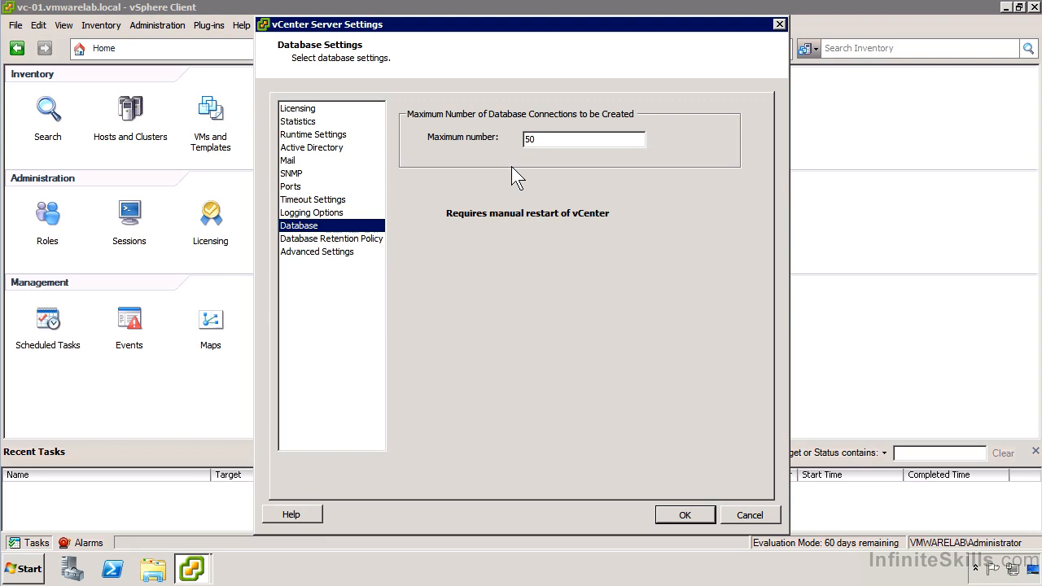
# Step: Enable the database retention policy so tasks and events are retained for 180 days
pyautogui.click(326, 243)
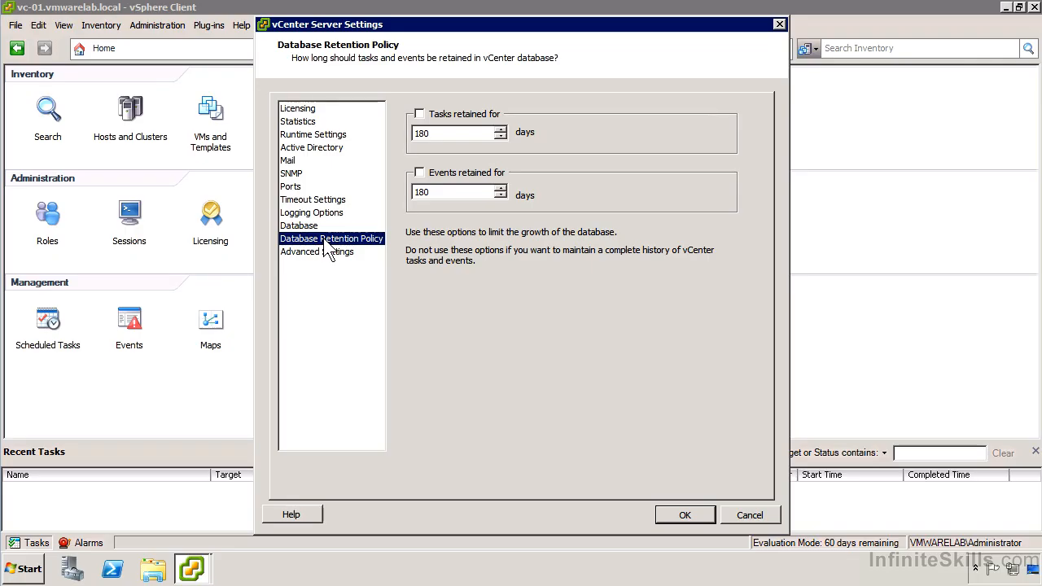
pyautogui.click(419, 173)
pyautogui.click(420, 114)
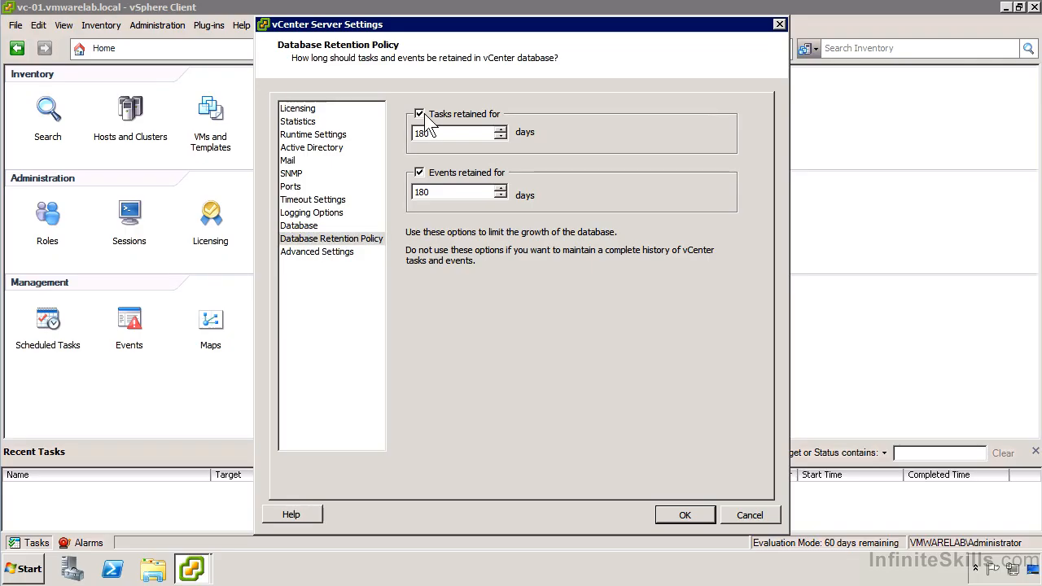
# Step: Open the advanced server settings and browse through the list of keys and values
pyautogui.click(315, 256)
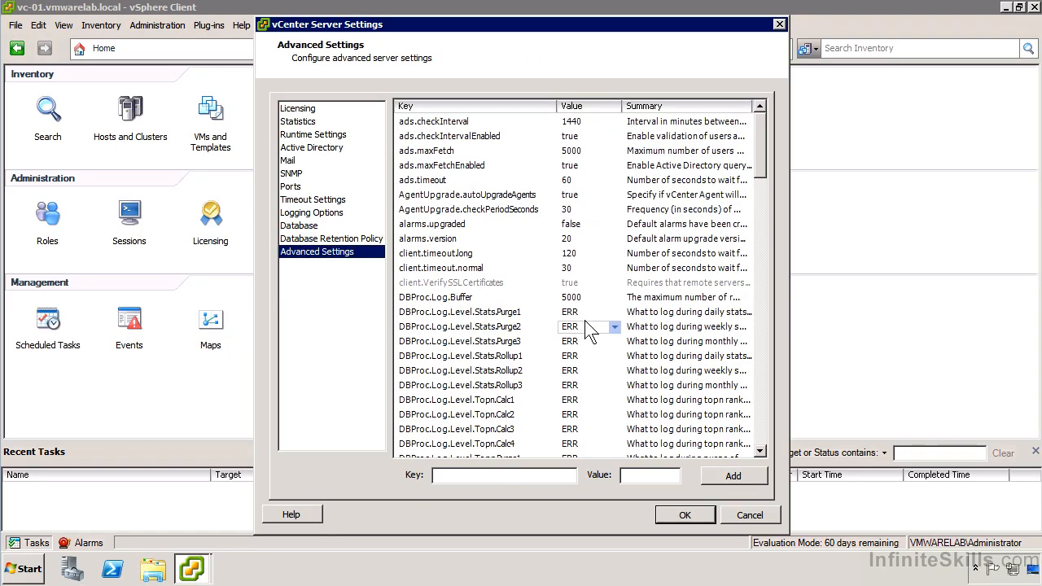
pyautogui.scroll(-3, 615, 310)
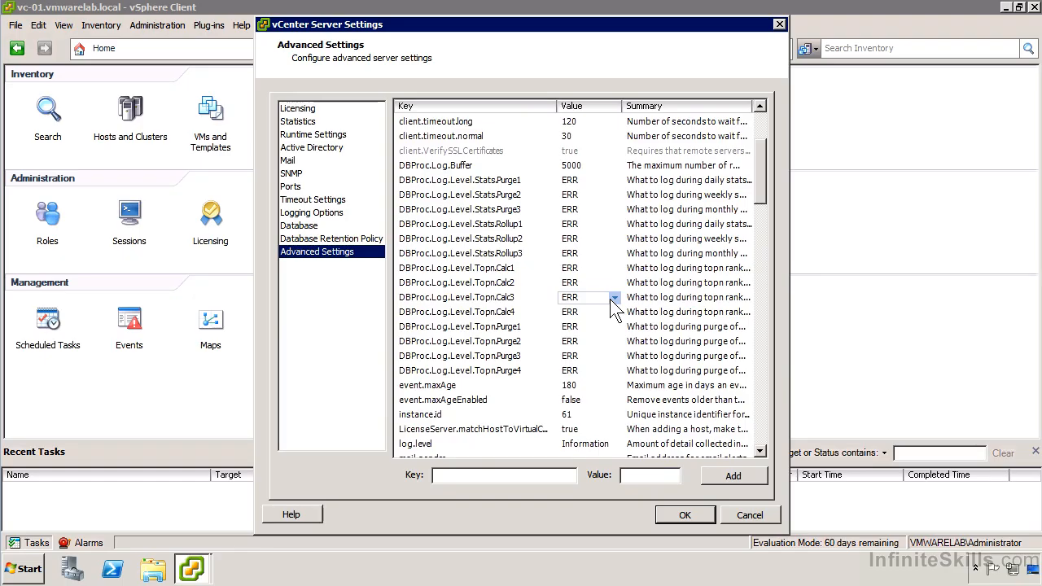